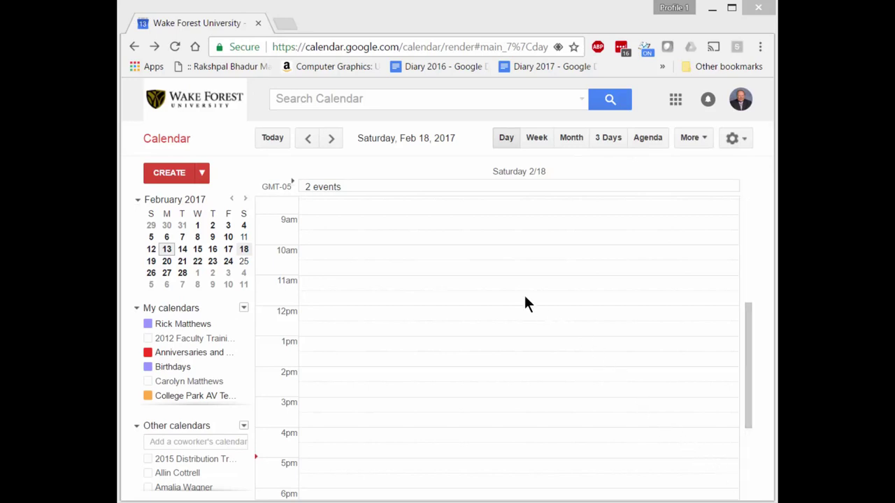
- Mark out a 9–11am appointment-slot block on Feb 18 with 45-minute slots
{"action": "left_click", "coordinate": [410, 226]}
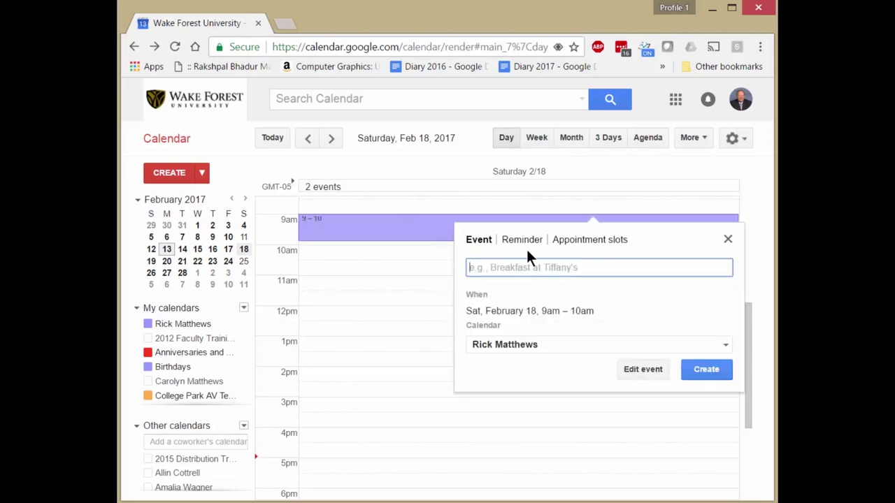
{"action": "left_click", "coordinate": [727, 240]}
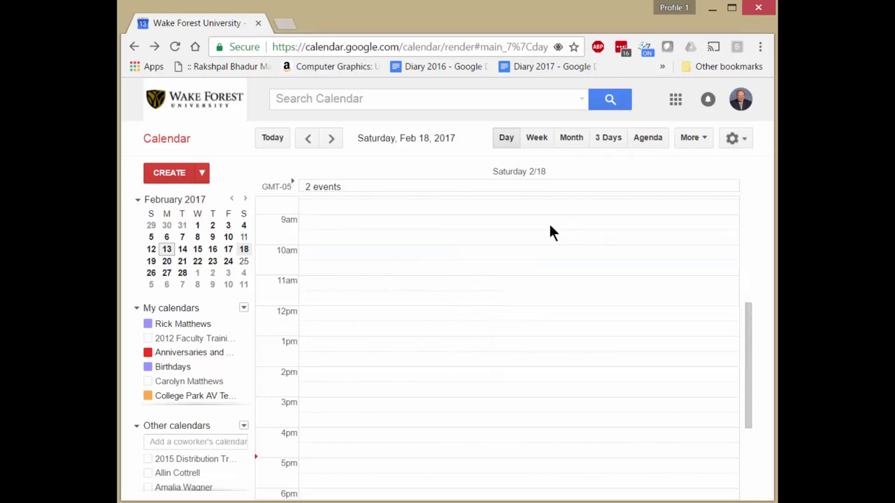
{"action": "left_click_drag", "start_coordinate": [444, 223], "coordinate": [431, 272]}
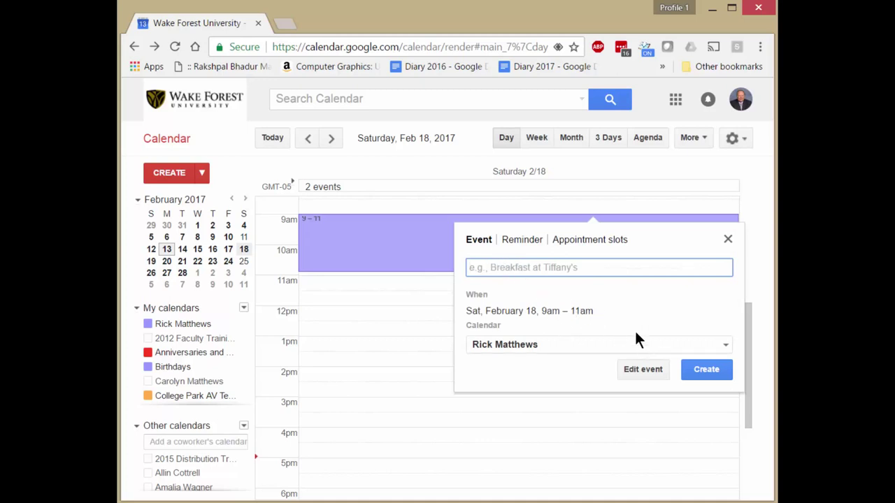
{"action": "left_click", "coordinate": [594, 240]}
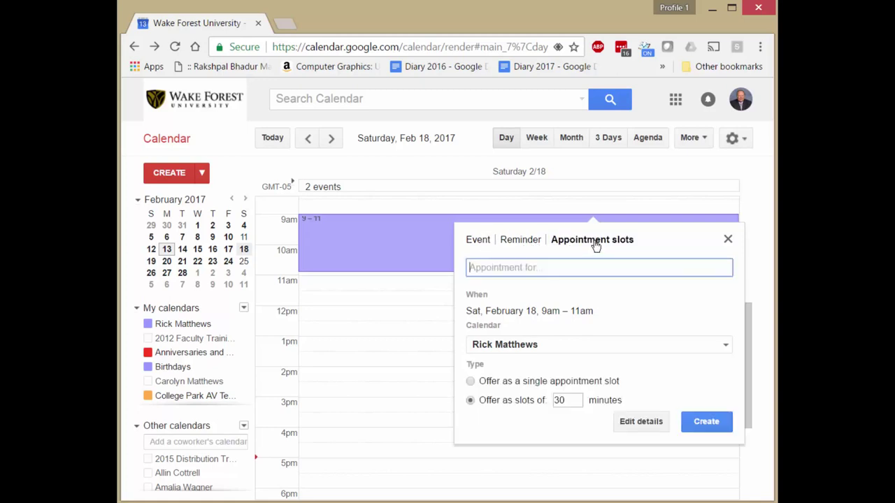
{"action": "left_click", "coordinate": [561, 400]}
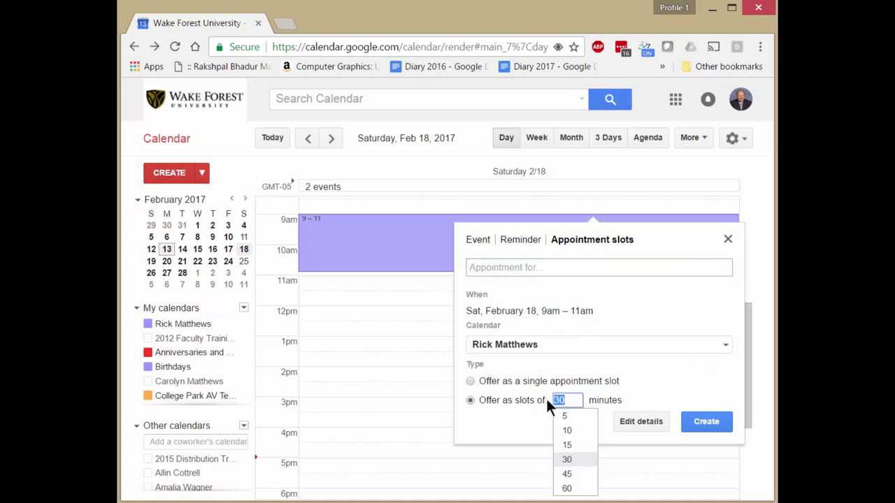
{"action": "type", "text": "45"}
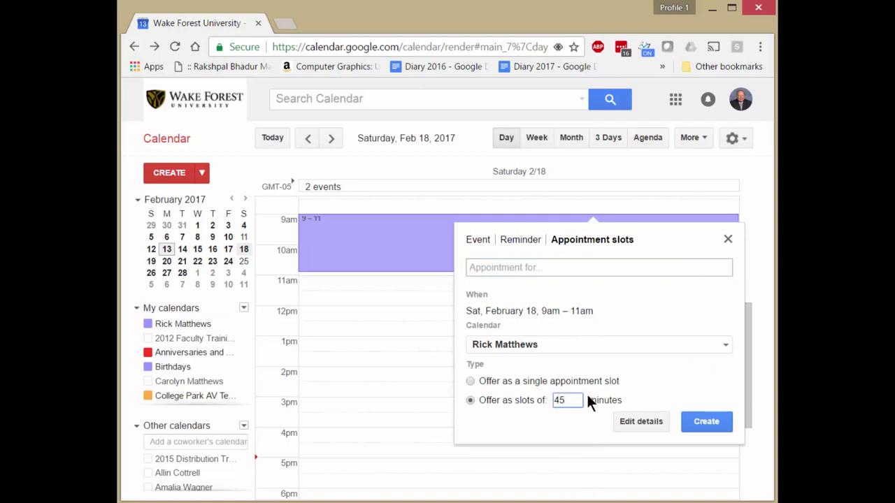
- Title the morning slot block 'Advising appointment' in the full details editor
{"action": "left_click", "coordinate": [652, 420]}
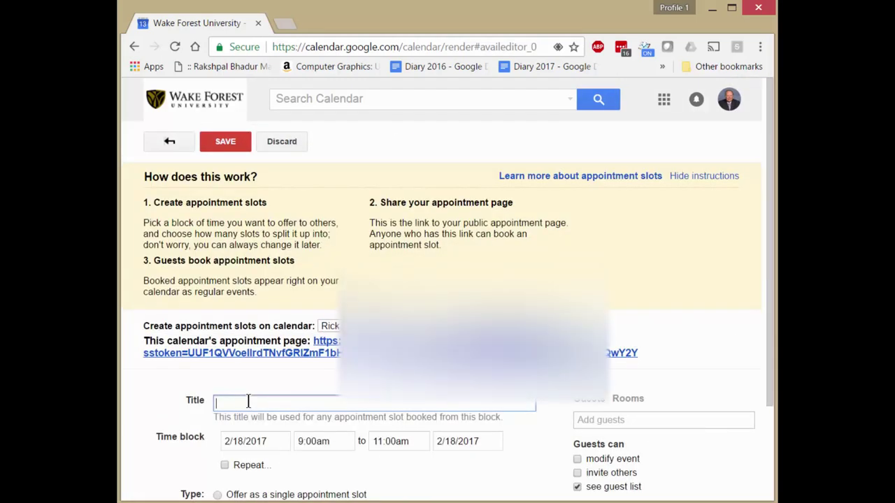
{"action": "type", "text": "Advising"}
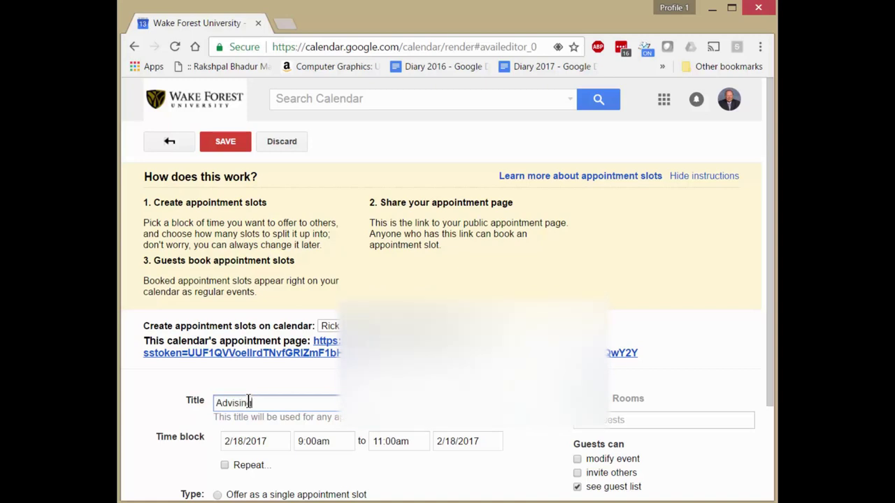
{"action": "type", "text": " appoint"}
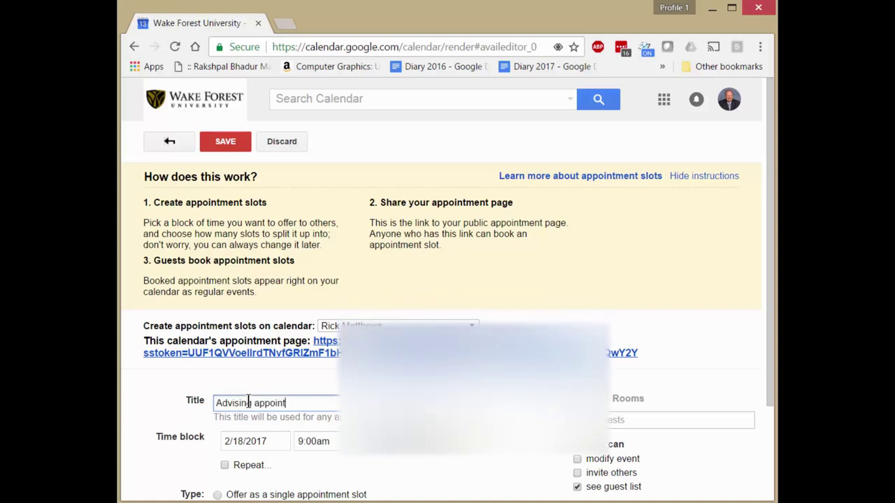
{"action": "type", "text": "ment"}
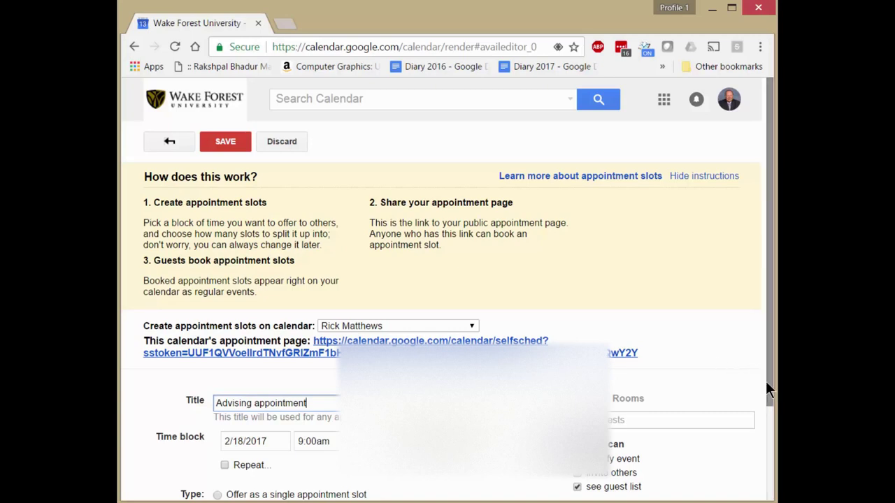
{"action": "left_click_drag", "start_coordinate": [767, 380], "coordinate": [775, 439]}
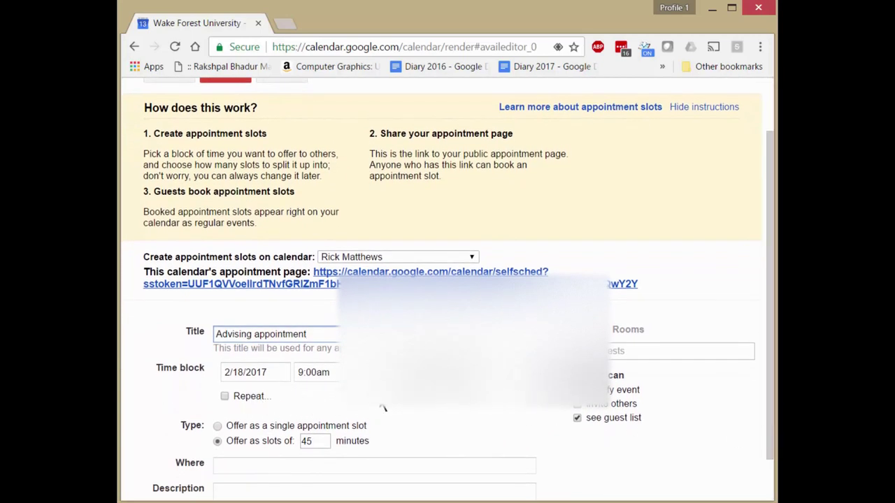
{"action": "left_click", "coordinate": [388, 373]}
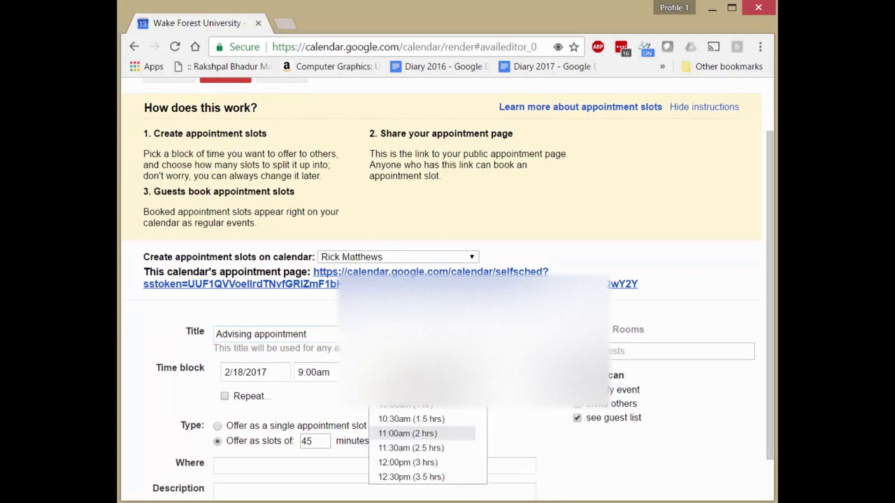
{"action": "key", "text": "Return"}
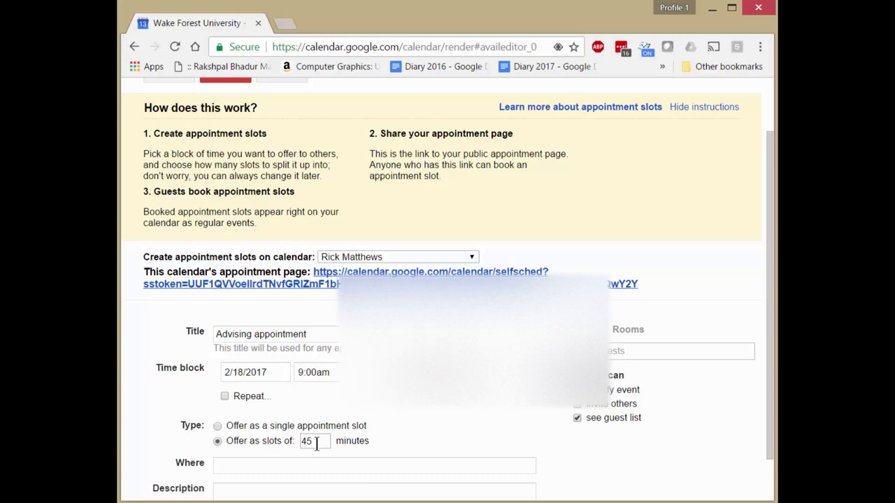
- Set location Kirby 201 and description 'Please sign up for your Spring Semester advising.'
{"action": "left_click_drag", "start_coordinate": [767, 421], "coordinate": [774, 466]}
{"action": "left_click", "coordinate": [236, 424]}
{"action": "type", "text": "Kirby 201"}
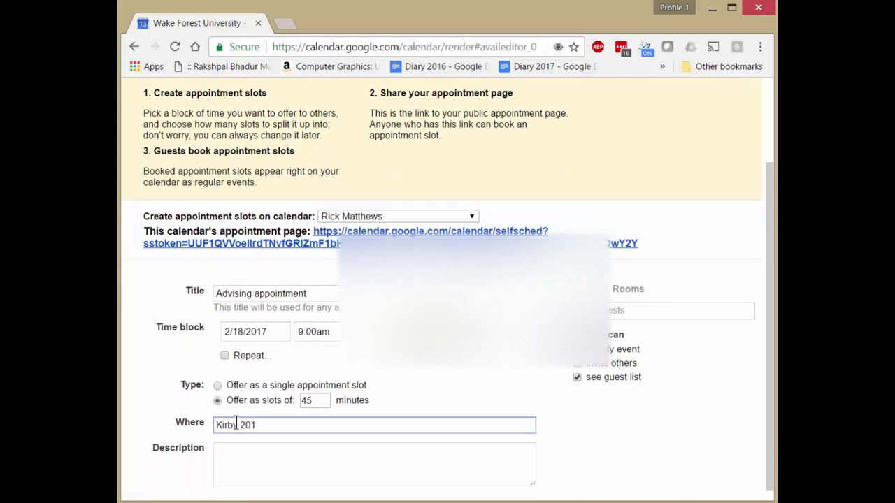
{"action": "left_click", "coordinate": [240, 451]}
{"action": "type", "text": "Please sign up "}
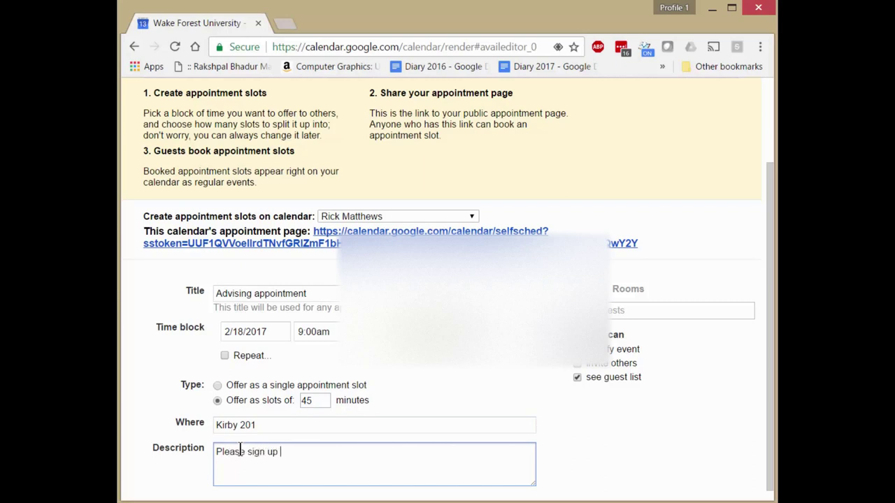
{"action": "type", "text": "for your Spring Sem"}
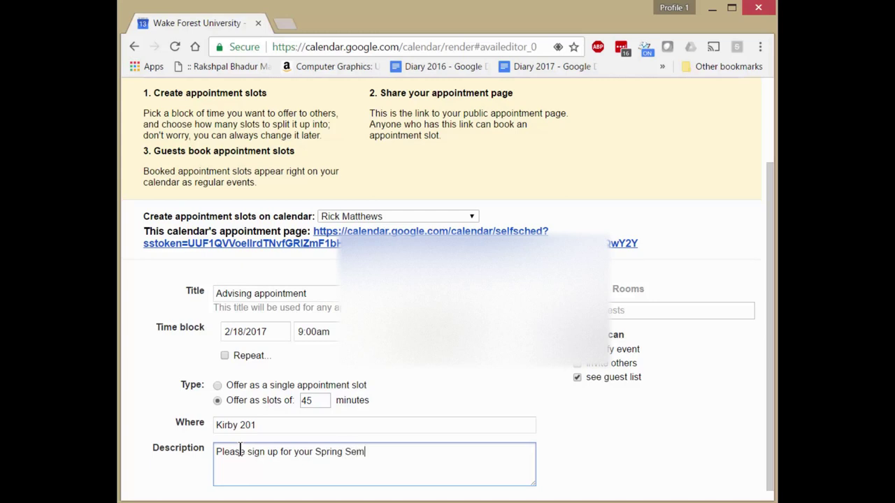
{"action": "type", "text": "ester advising."}
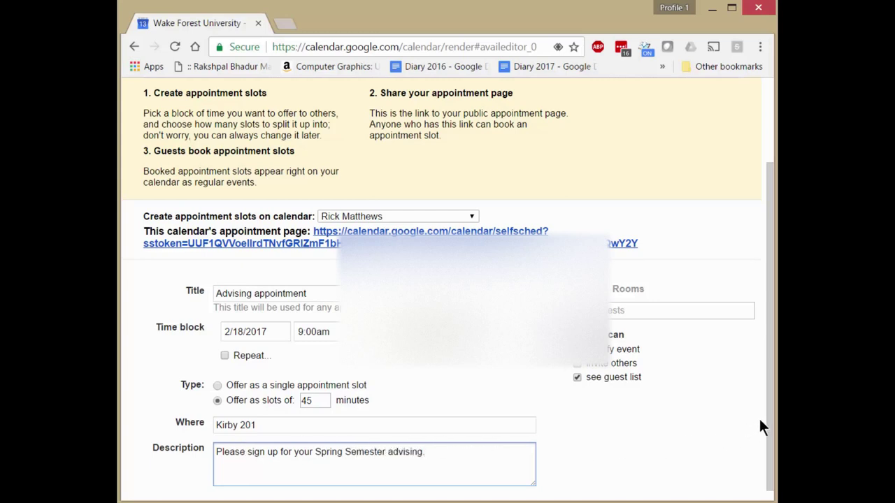
{"action": "scroll", "coordinate": [767, 424], "scroll_direction": "up", "scroll_amount": 3}
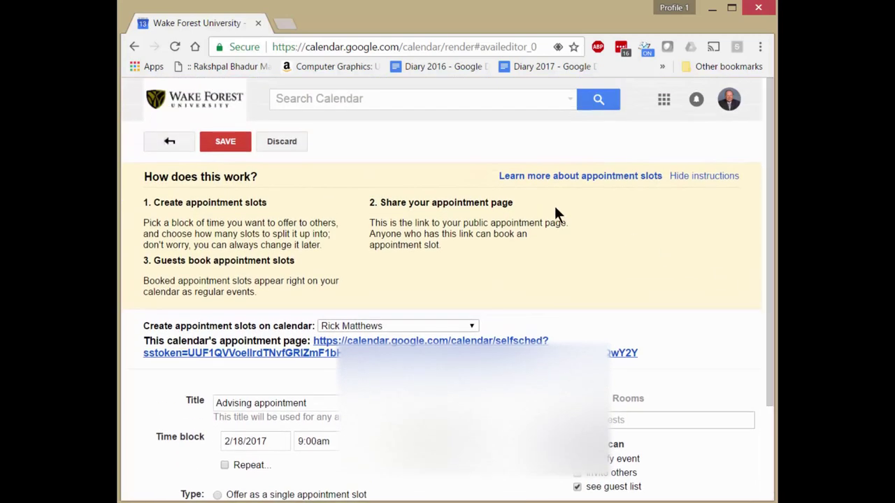
- Save the morning block and mark out a 1–5pm appointment-slot block on Feb 18
{"action": "left_click", "coordinate": [217, 141]}
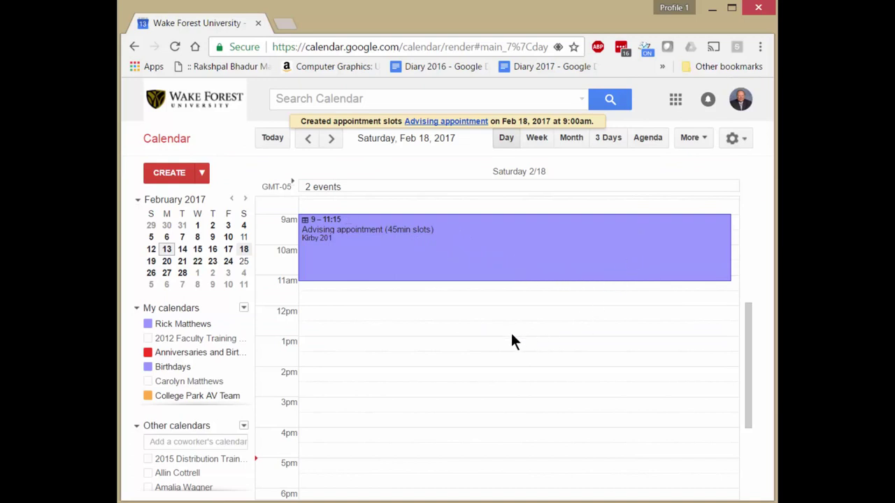
{"action": "left_click_drag", "start_coordinate": [501, 354], "coordinate": [480, 453]}
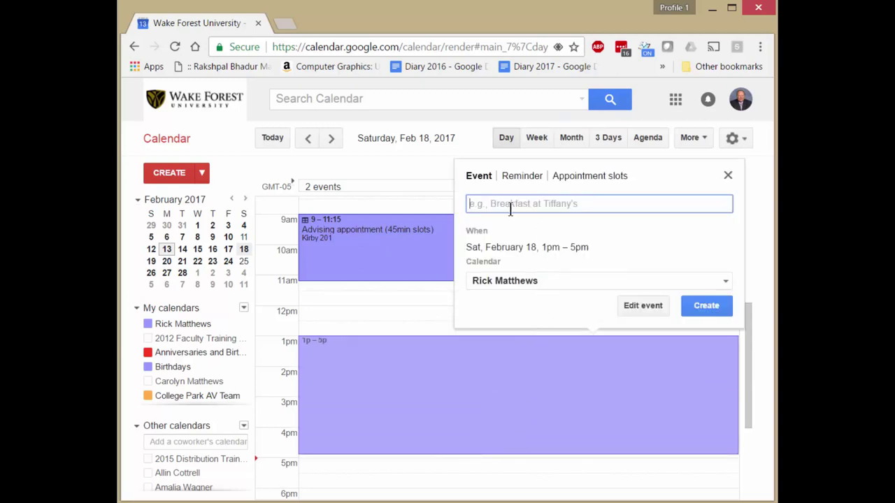
{"action": "left_click", "coordinate": [590, 177]}
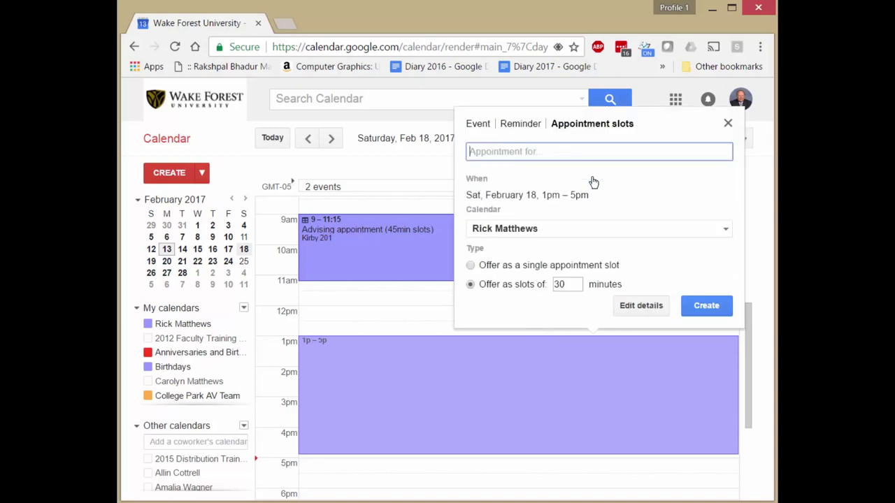
- Title the afternoon block 'Advising appointment' with 45-minute slots and show its full details
{"action": "type", "text": "ADv"}
{"action": "key", "text": "BackSpace"}
{"action": "key", "text": "BackSpace"}
{"action": "type", "text": "dvvising appointment"}
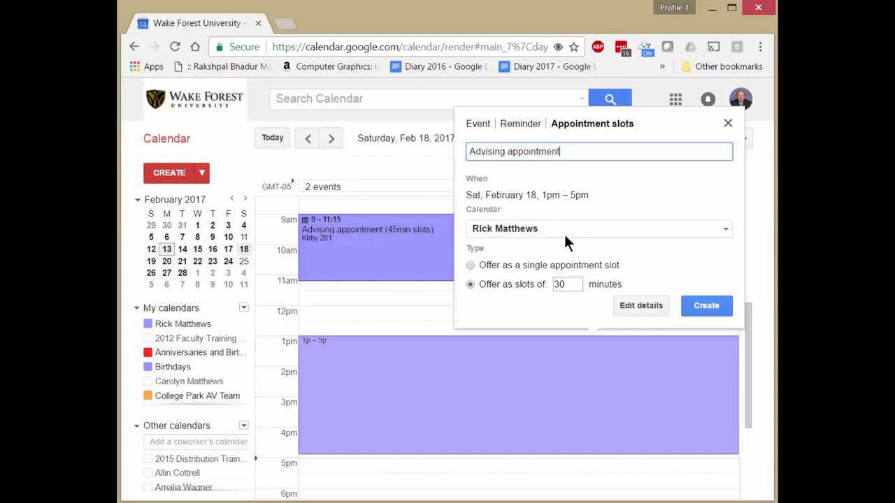
{"action": "left_click", "coordinate": [568, 284]}
{"action": "type", "text": "45"}
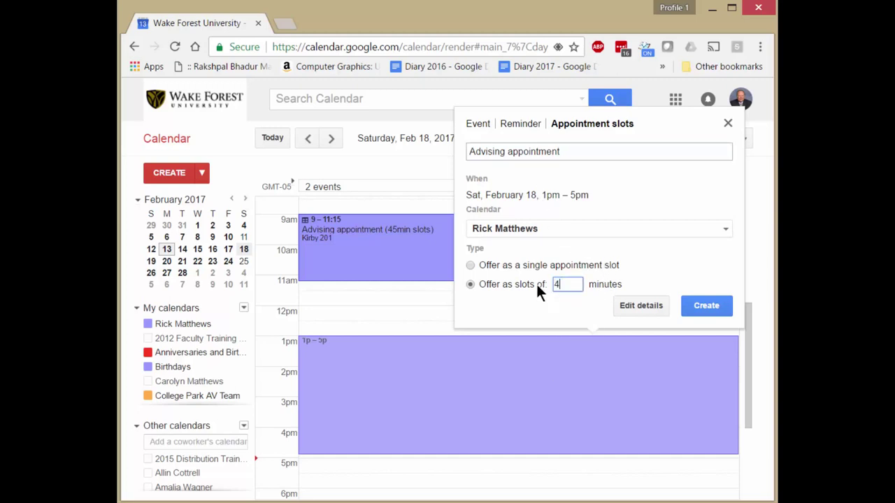
{"action": "left_click", "coordinate": [641, 305]}
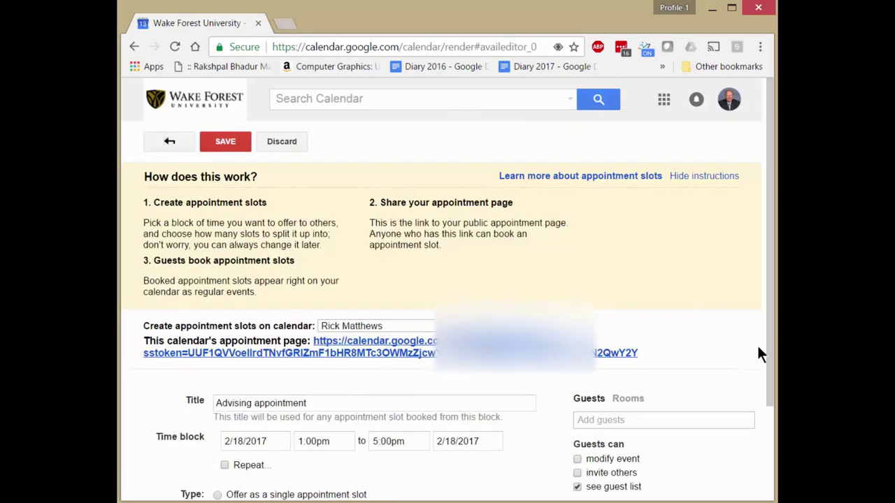
- Enter location Kirby 201 and description 'Your Spring Semester advising appointment.' for the afternoon block
{"action": "left_click_drag", "start_coordinate": [774, 353], "coordinate": [765, 432]}
{"action": "left_click", "coordinate": [233, 422]}
{"action": "type", "text": "Kirby 201"}
{"action": "left_click", "coordinate": [232, 447]}
{"action": "type", "text": "YOU"}
{"action": "key", "text": "BackSpace"}
{"action": "key", "text": "BackSpace"}
{"action": "type", "text": "our Spring Semester advising appointment."}
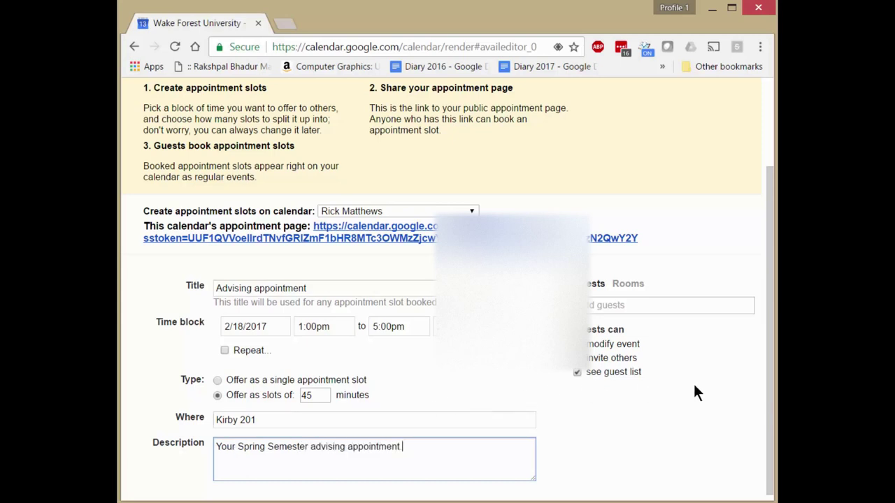
{"action": "scroll", "coordinate": [769, 405], "scroll_direction": "up", "scroll_amount": 2}
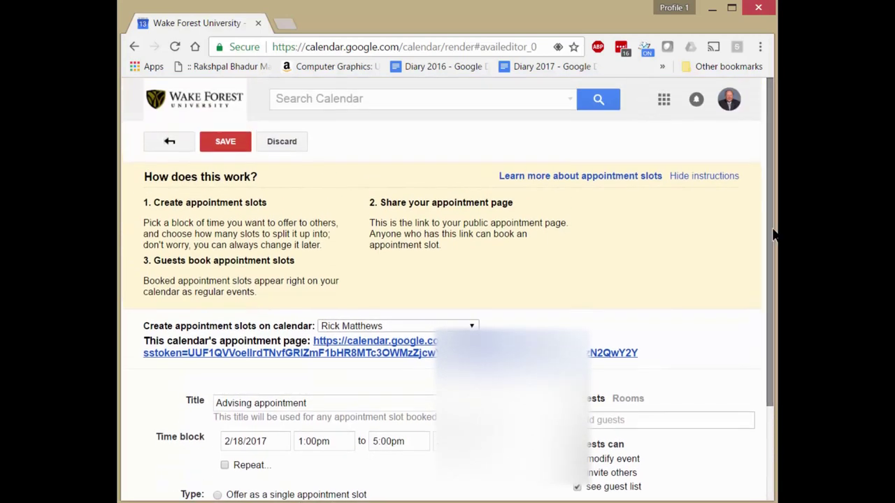
- Save the afternoon block and open the public appointment sign-up page in a new tab
{"action": "left_click", "coordinate": [225, 141]}
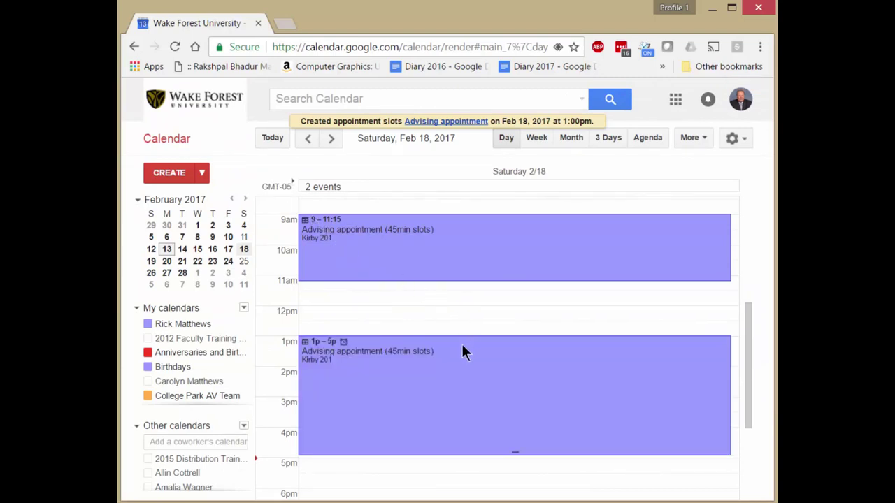
{"action": "left_click", "coordinate": [403, 355]}
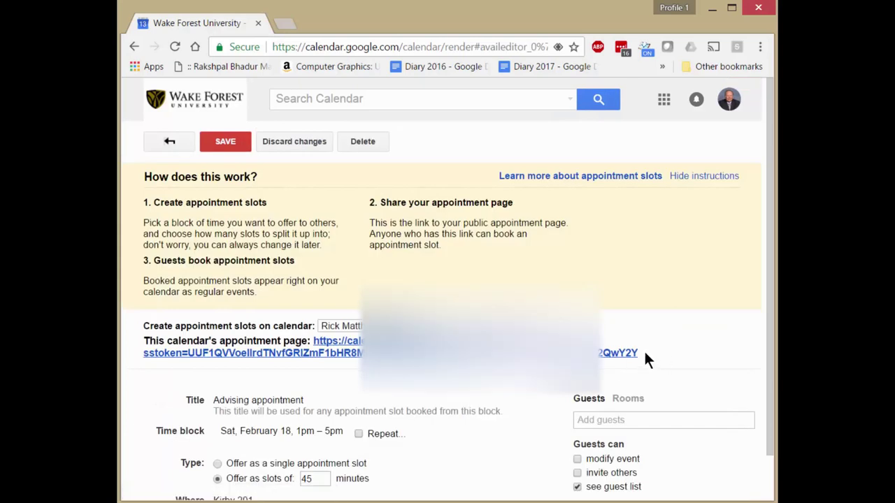
{"action": "left_click_drag", "start_coordinate": [644, 350], "coordinate": [316, 342]}
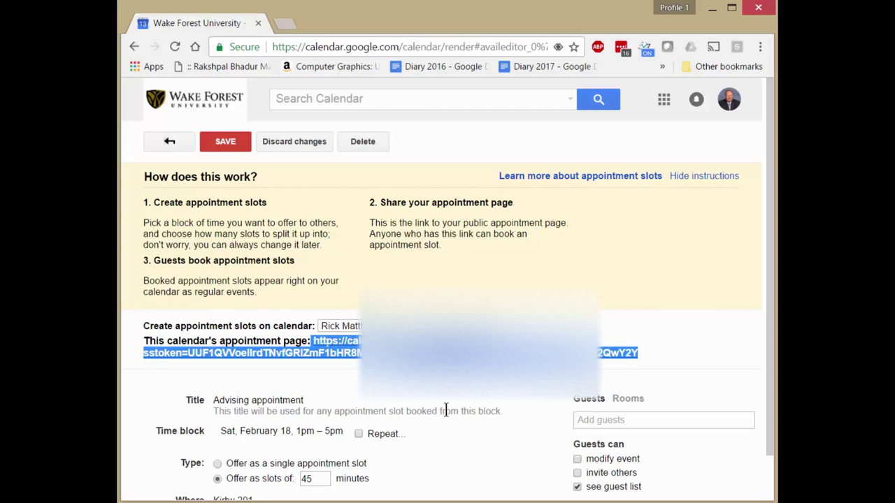
{"action": "left_click", "coordinate": [336, 342]}
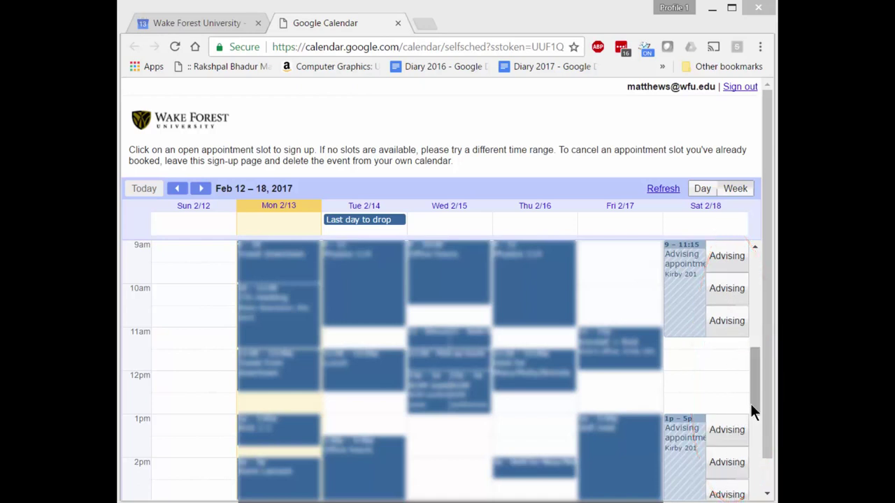
{"action": "mouse_move", "coordinate": [758, 396]}
{"action": "left_mouse_down"}
{"action": "mouse_move", "coordinate": [758, 431]}
{"action": "mouse_move", "coordinate": [759, 369]}
{"action": "mouse_move", "coordinate": [761, 398]}
{"action": "left_mouse_up"}
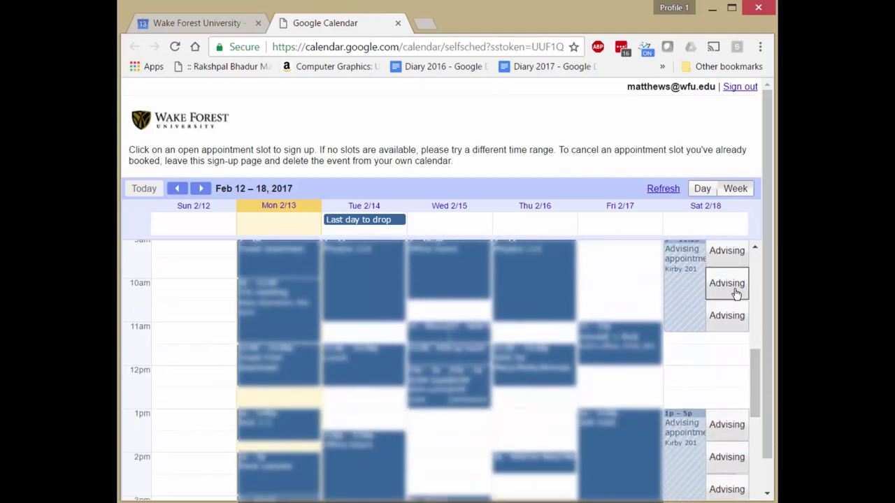